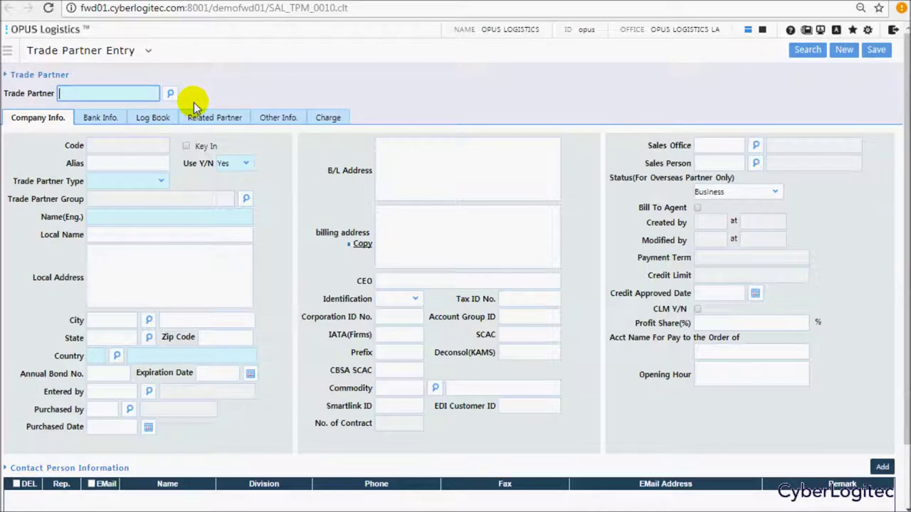
Step: Enter NEW TP as the new trade partner's alias, leaving manual code entry off
left_click(186, 145)
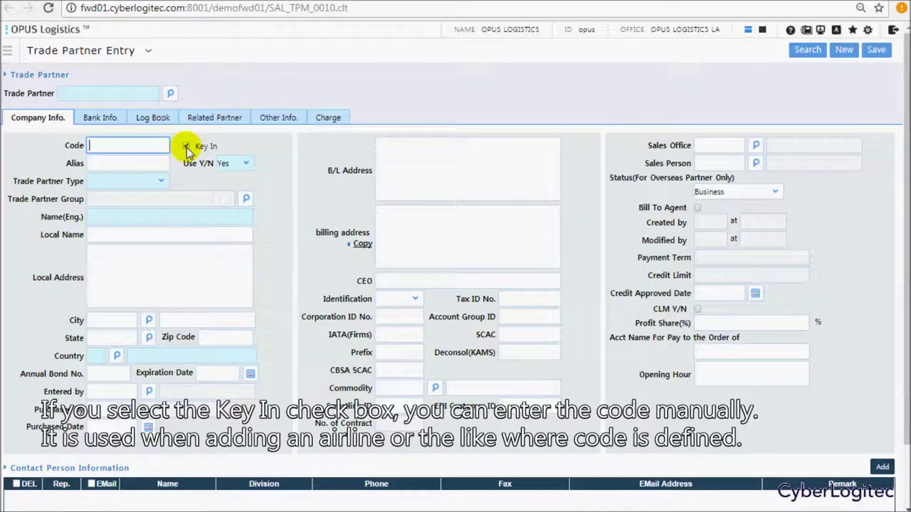
left_click(186, 147)
left_click(128, 163)
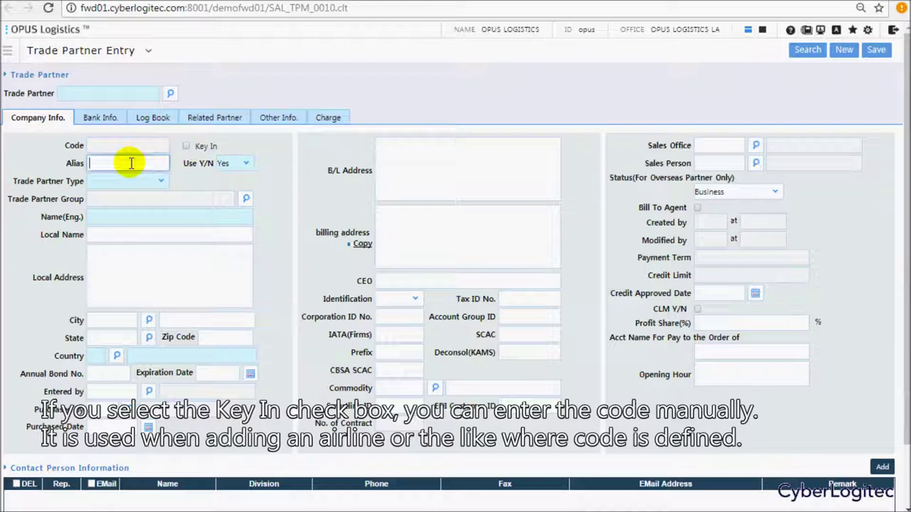
type("NEW TP")
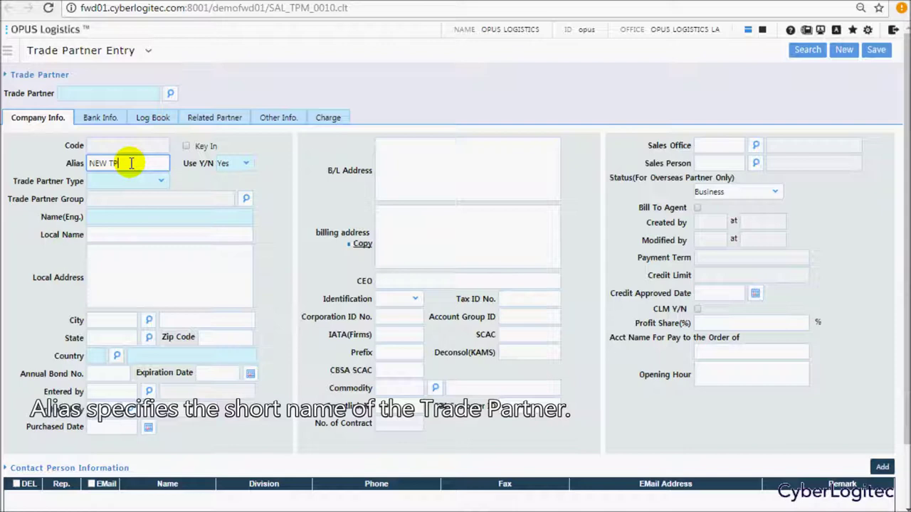
Step: Set the trade partner type to Customer and keep the partner's use status at Yes
left_click(245, 163)
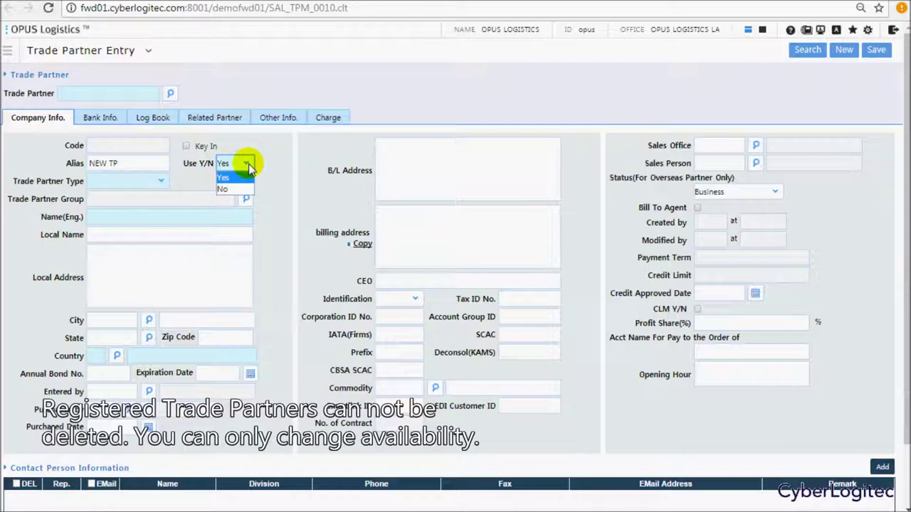
left_click(249, 166)
left_click(161, 183)
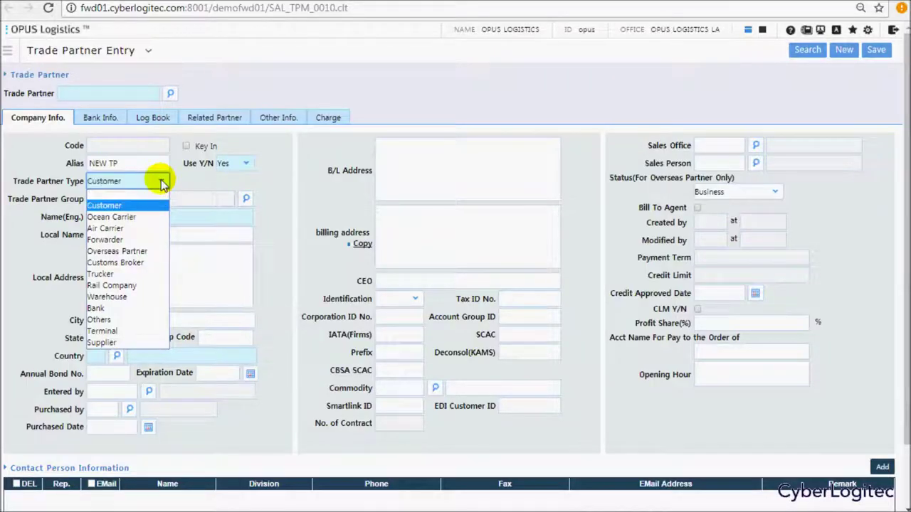
left_click(162, 184)
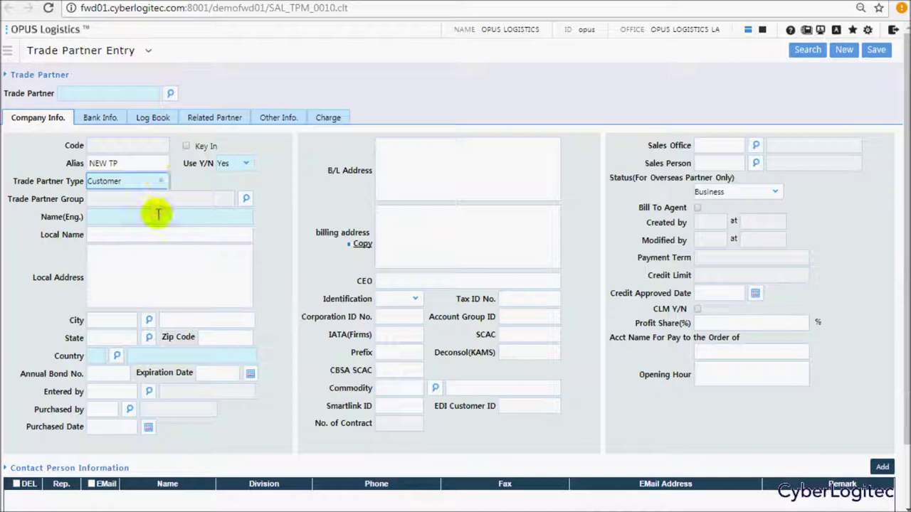
Step: Enter NEW TRADE PARTNER as the English name and accept the same text as the local name
left_click(155, 215)
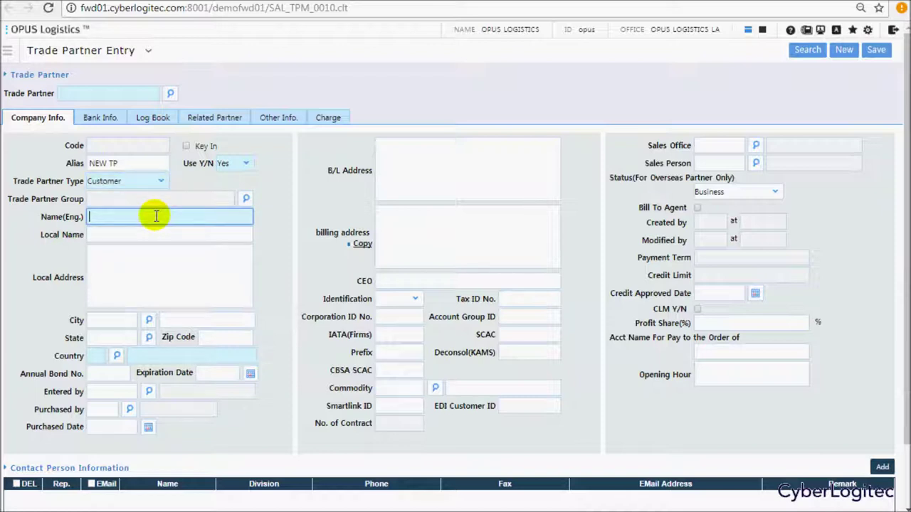
type("NEW TRADE PARTNER")
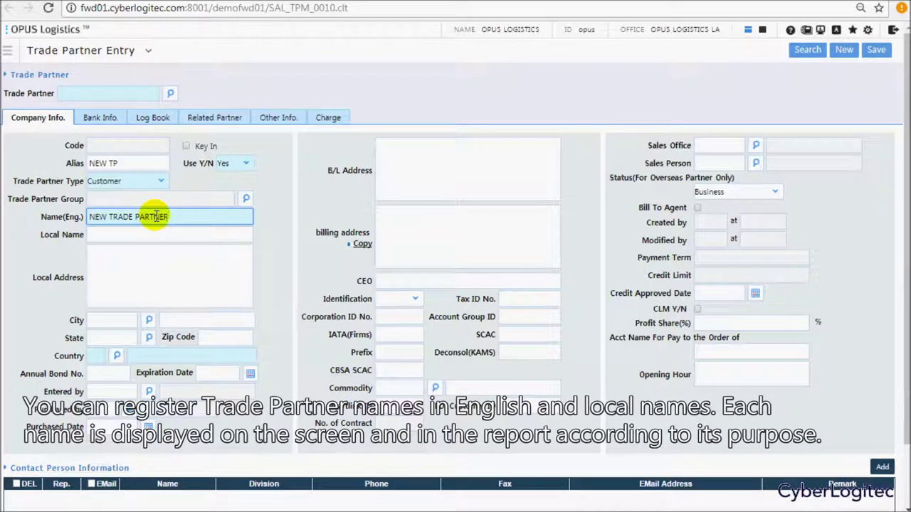
key("Tab")
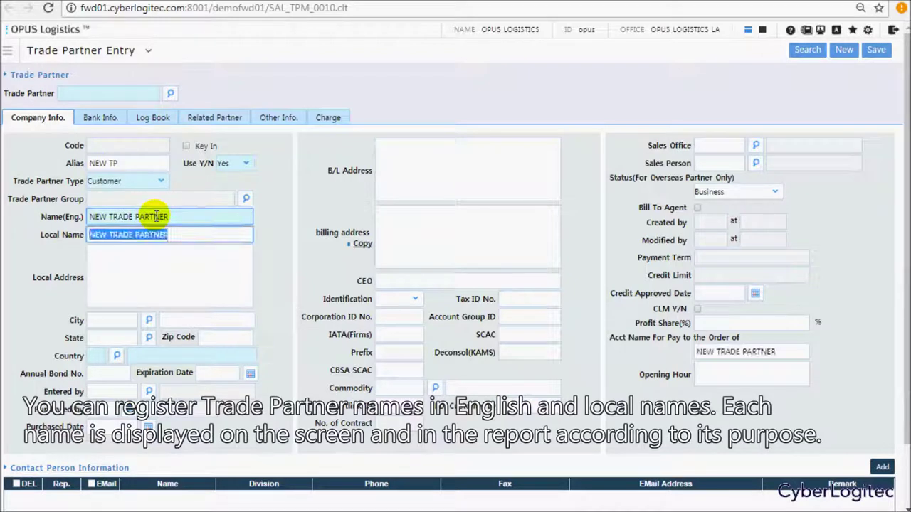
key("Tab")
Step: Fill in the two-line local address with the city, state and zip code, and set the country to US
type("A")
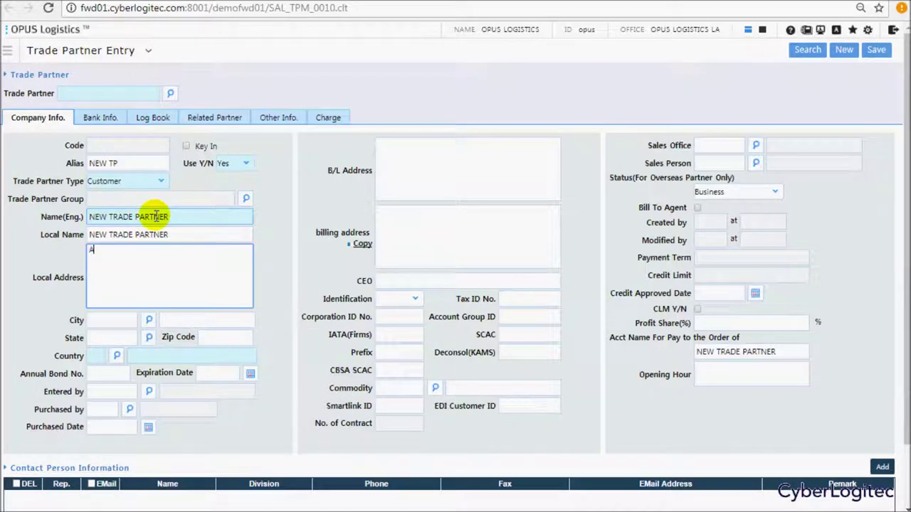
type("DDRESS LI")
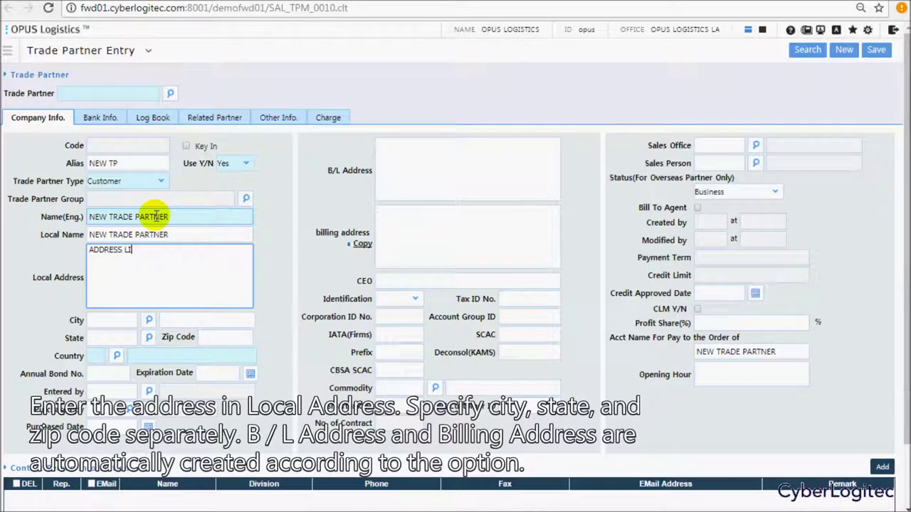
type("NE01")
key("Return")
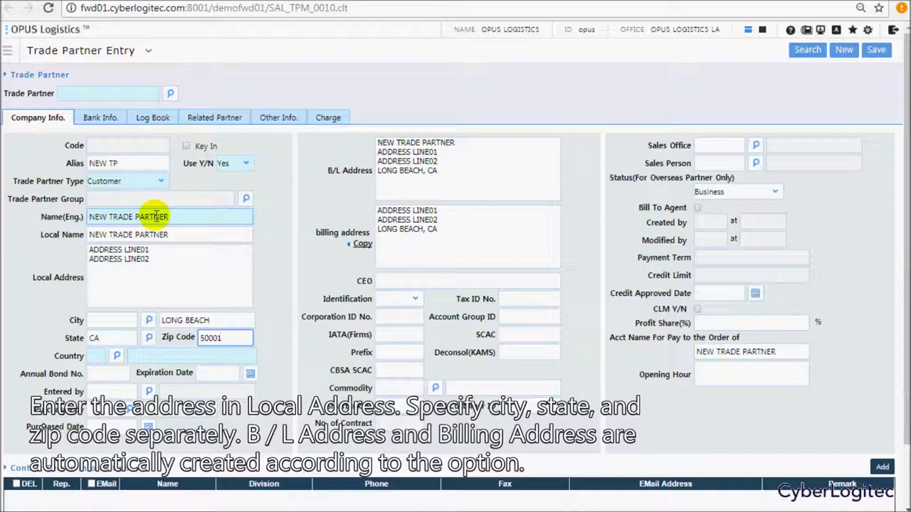
key("Tab")
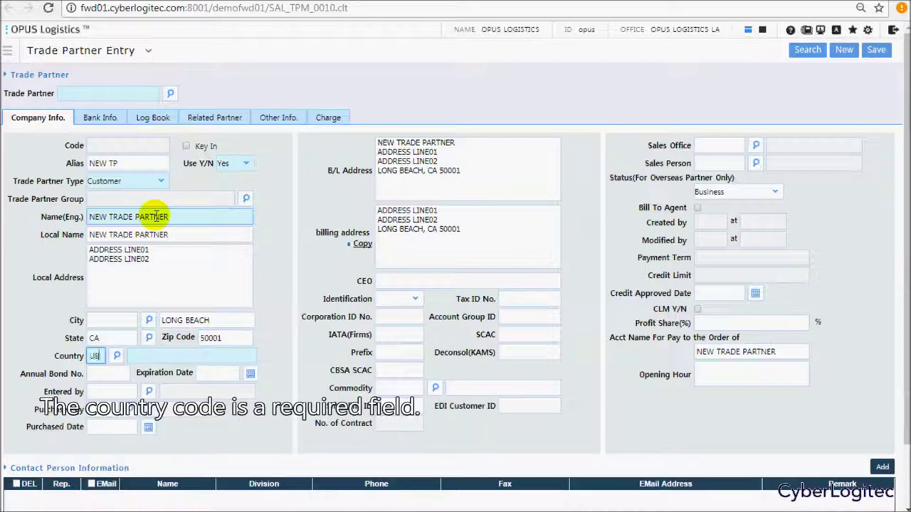
key("Tab")
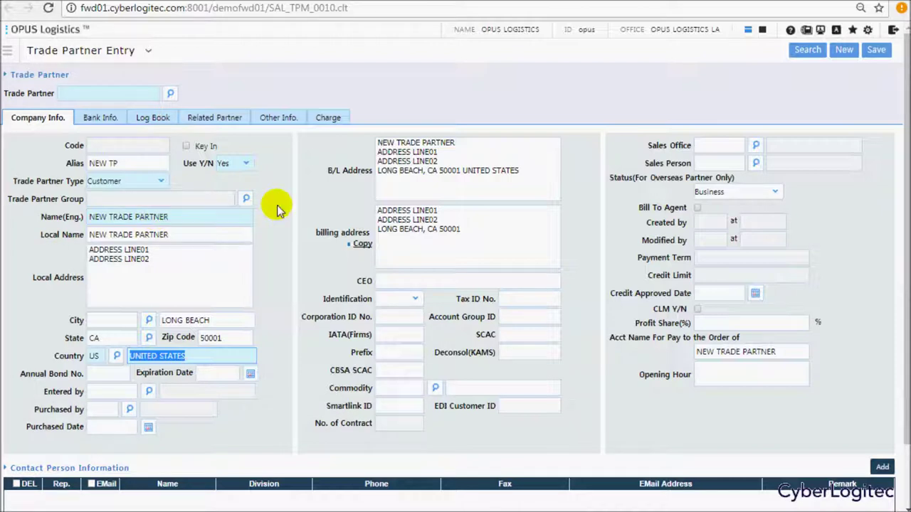
left_click(393, 281)
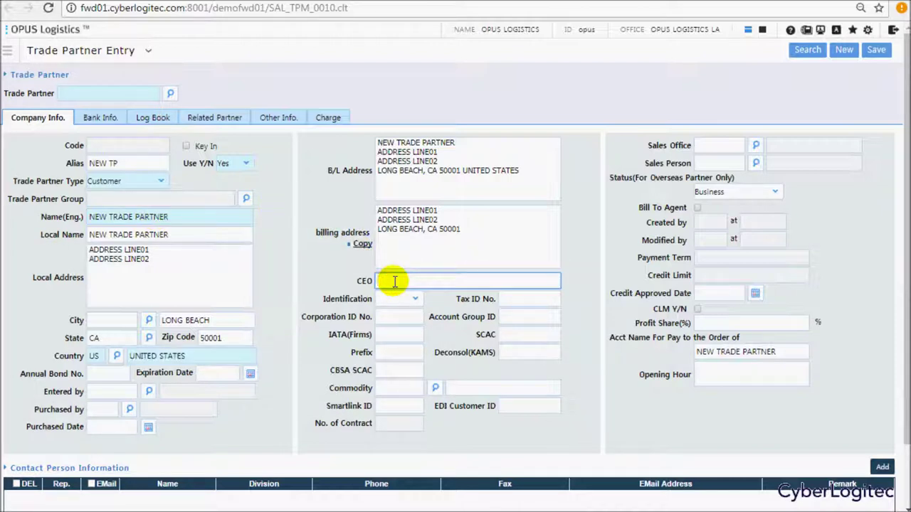
type("james")
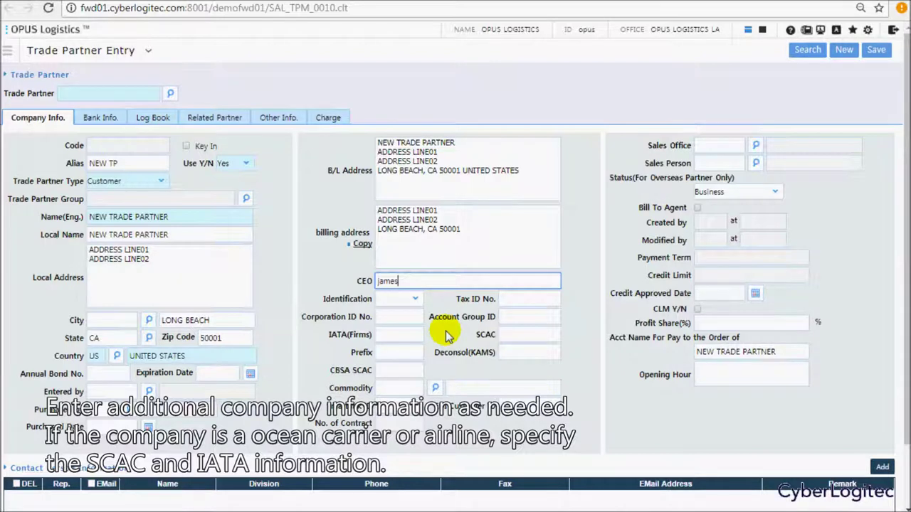
left_click(463, 389)
type("Te")
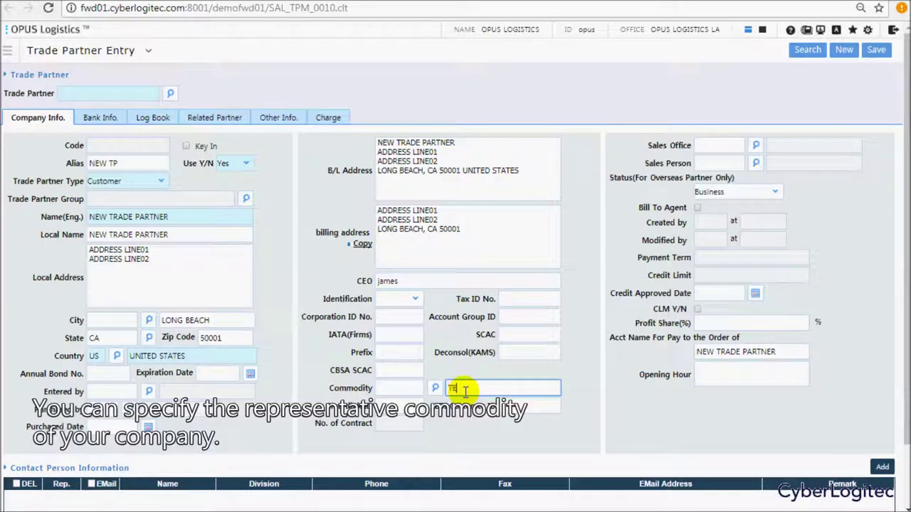
type("levis")
key("Return")
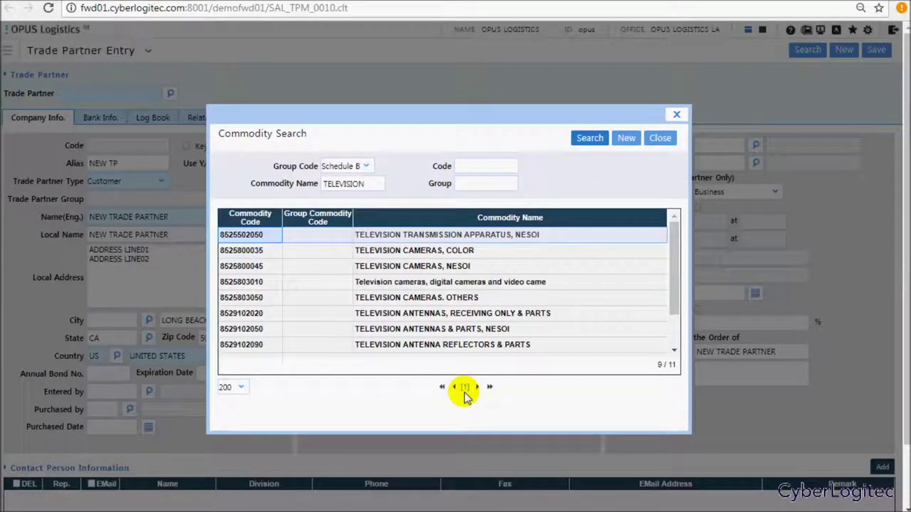
key("Down")
key("Down")
key("Down")
key("Down")
key("Down")
key("Down")
key("Down")
key("Down")
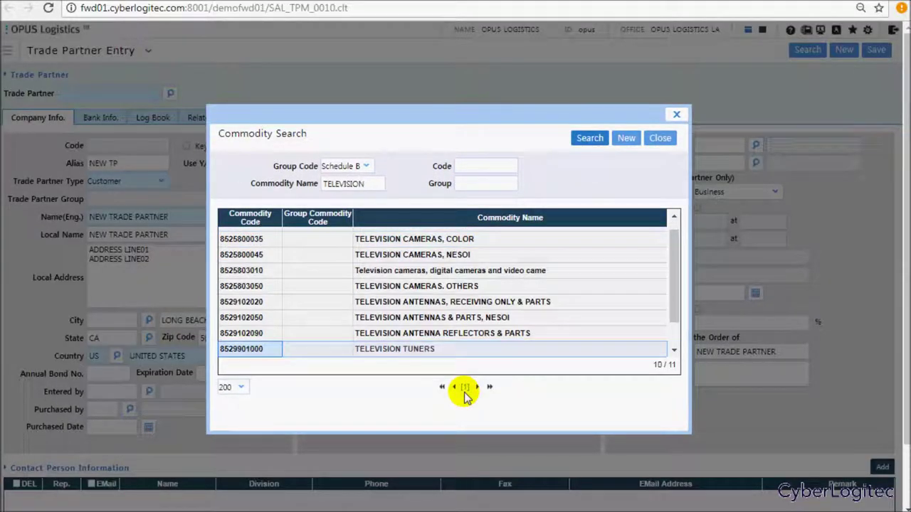
key("Return")
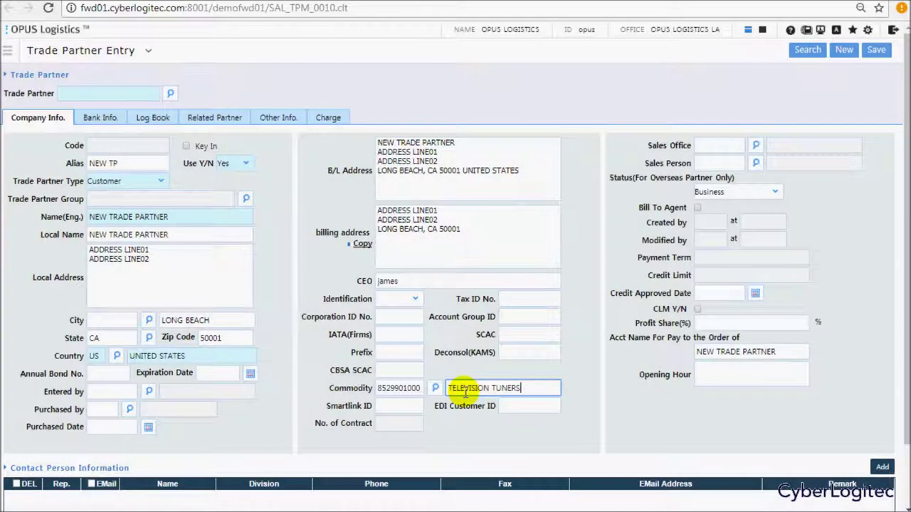
Step: Assign sales office OPUS and sales person opus, and save the trade partner record
left_click(705, 145)
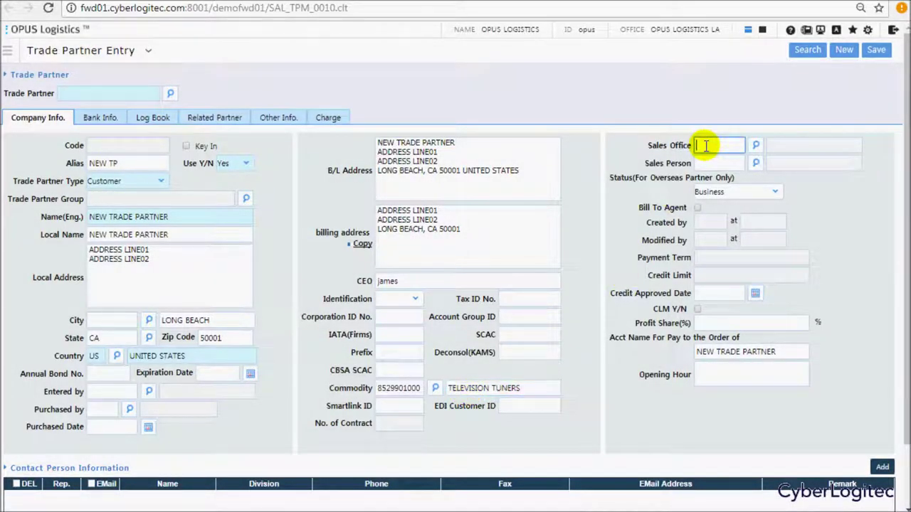
type("OPUS")
key("Tab")
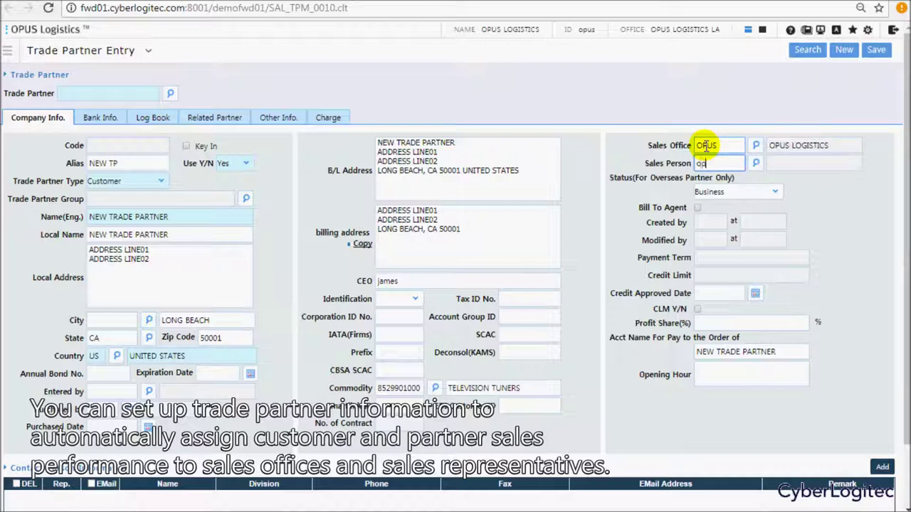
type("opus")
key("Tab")
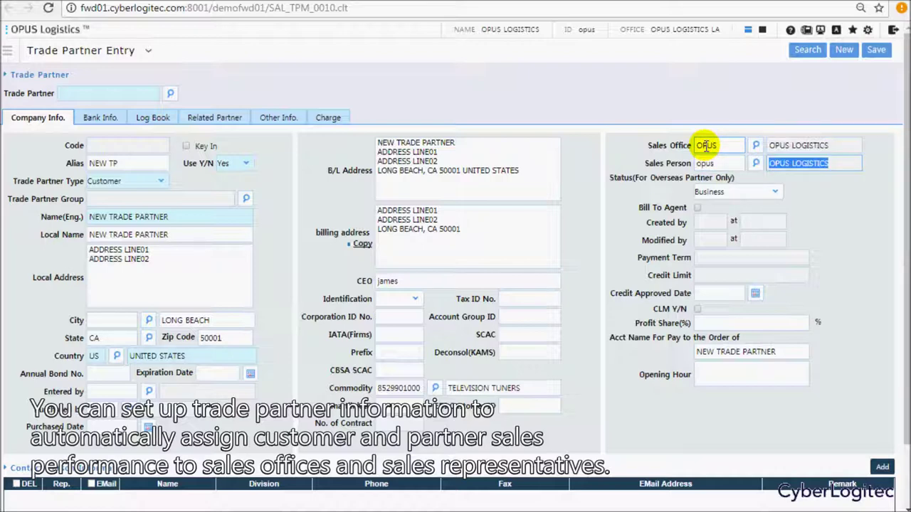
key("ctrl+s")
left_click(511, 92)
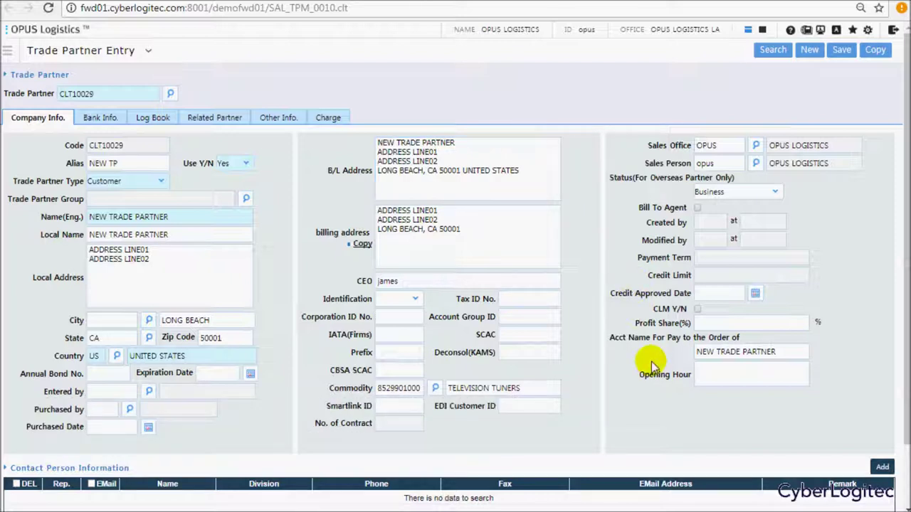
Step: Add a contact person to the trade partner with their name, phone, fax and e-mail address
left_click(881, 467)
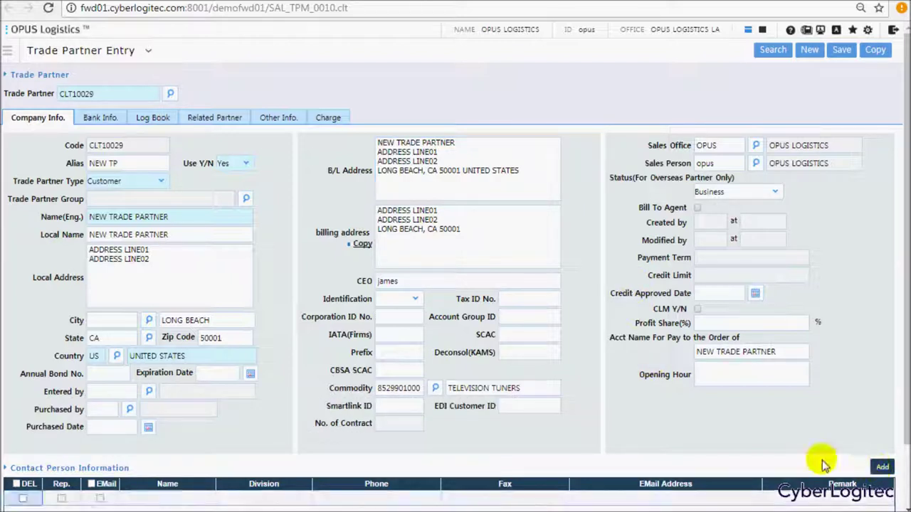
left_click(173, 498)
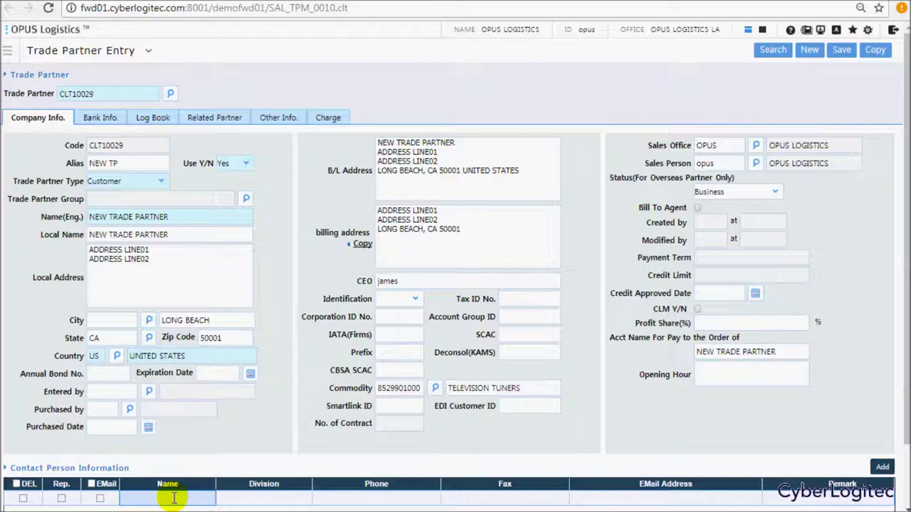
type("thomas")
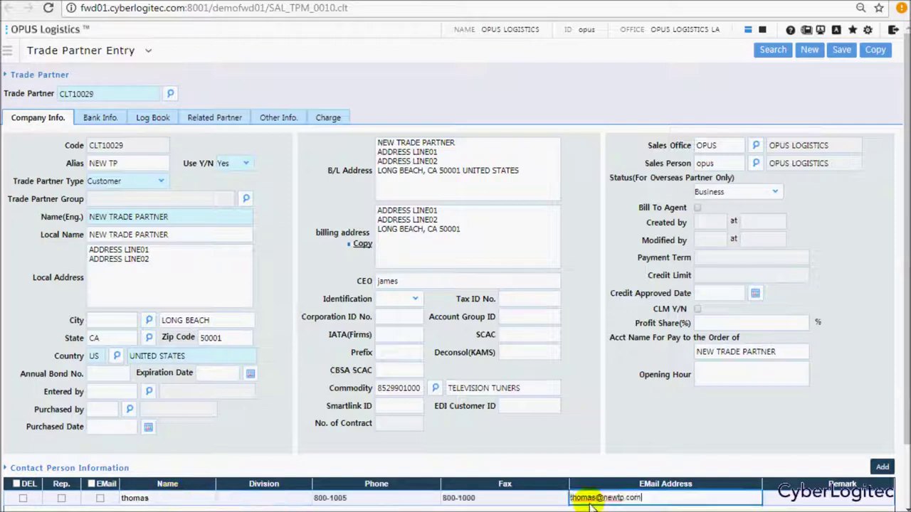
key("Tab")
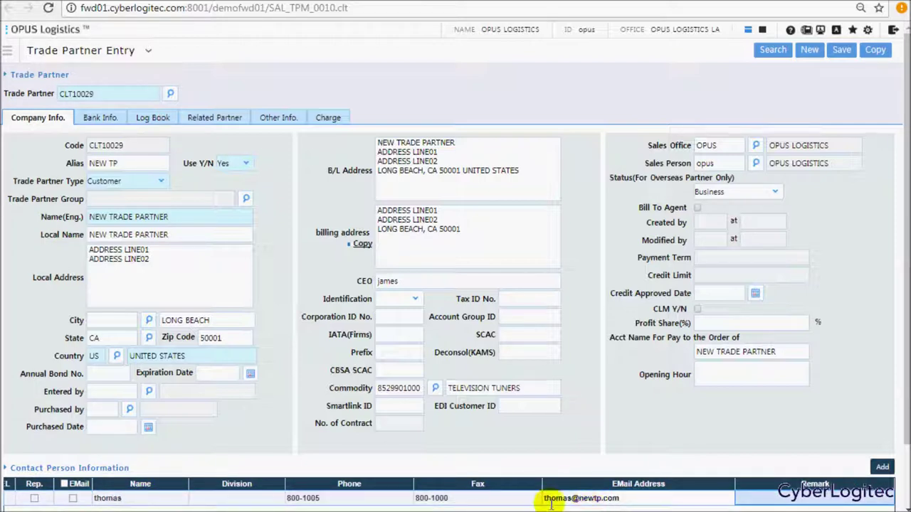
Step: Mark the contact person as representative and e-mail recipient, and save the trade partner
left_click(34, 499)
left_click(73, 500)
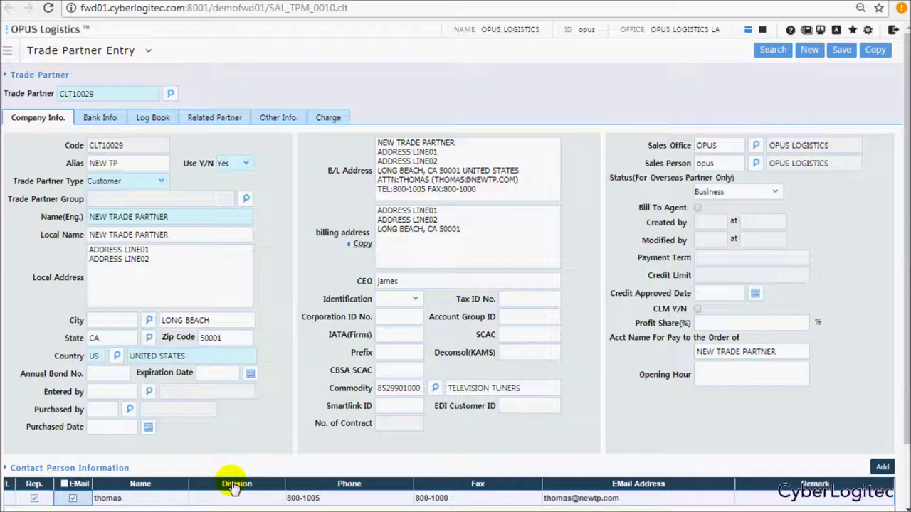
key("ctrl+s")
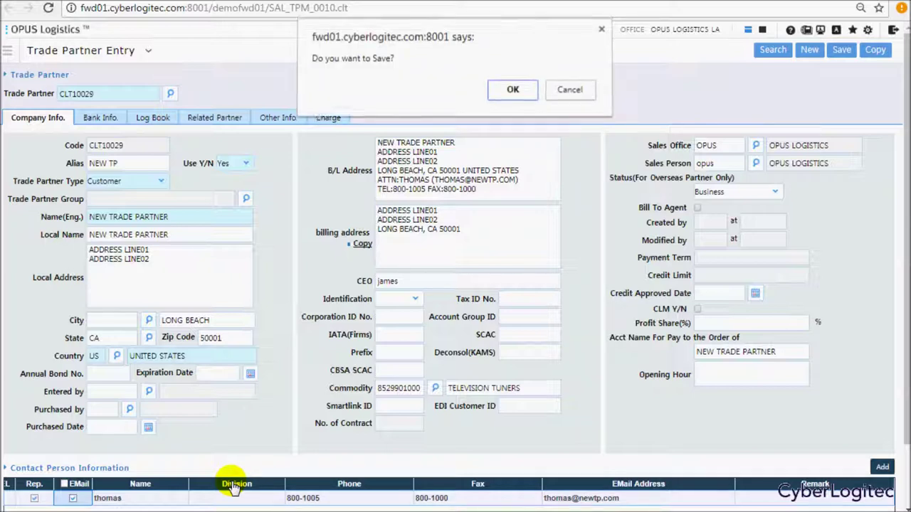
left_click(526, 91)
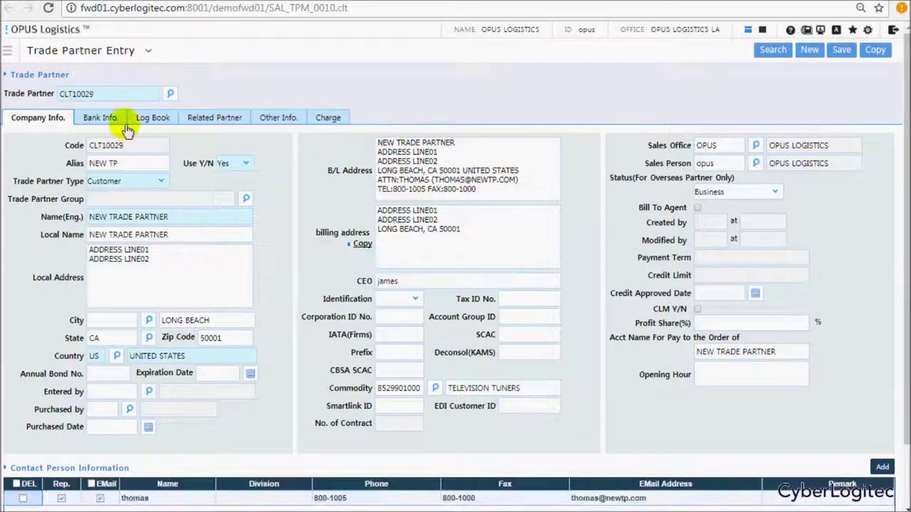
Step: Add a bank account for the trade partner with bank name CHASE, the account number and the holder's name
left_click(99, 120)
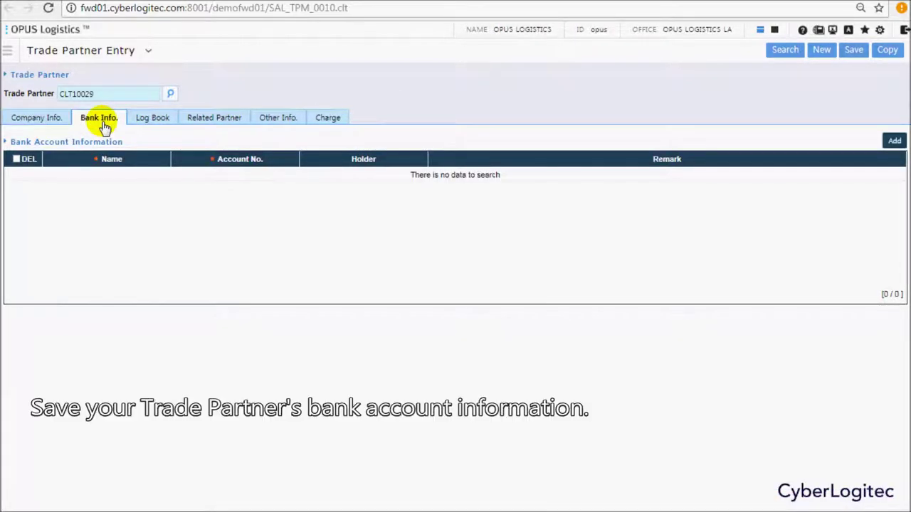
left_click(894, 140)
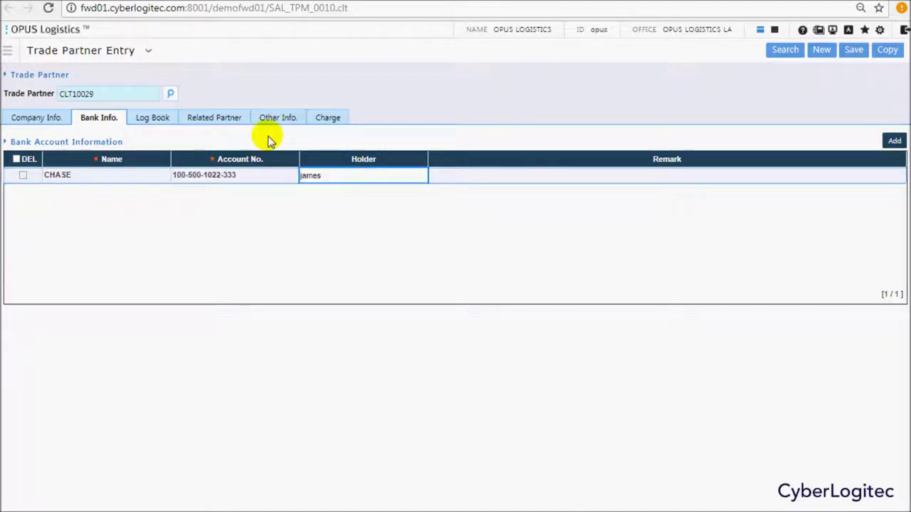
Step: Add a log book entry for the contact person titled "company introduction", attach cyberlogitec.png, enter the contents "company logo", and save it
left_click(163, 122)
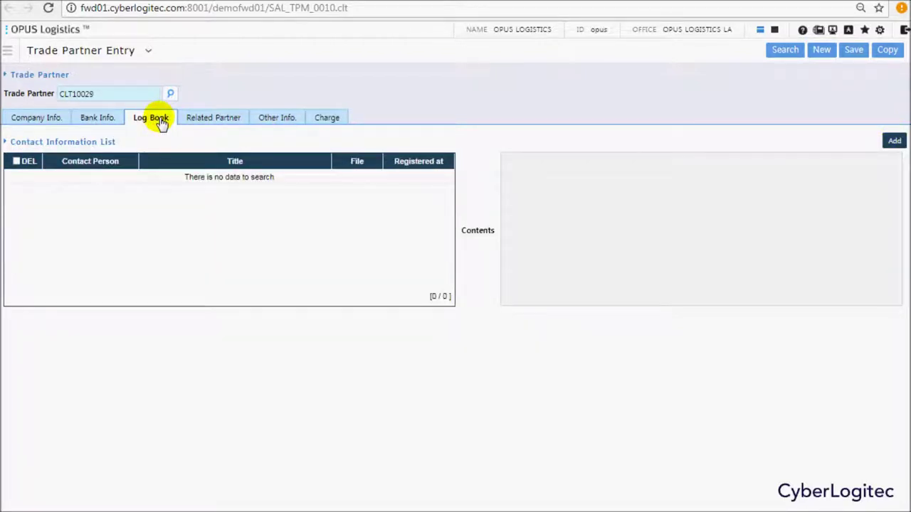
left_click(895, 142)
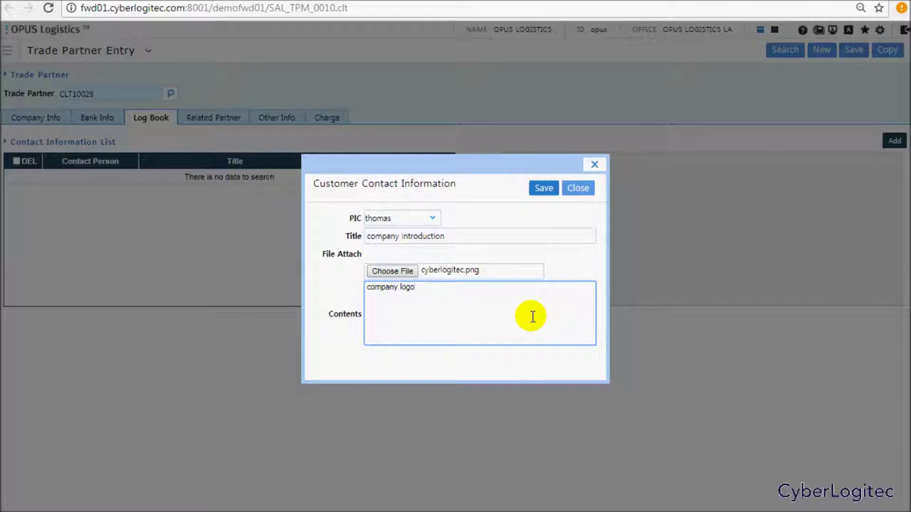
left_click(544, 188)
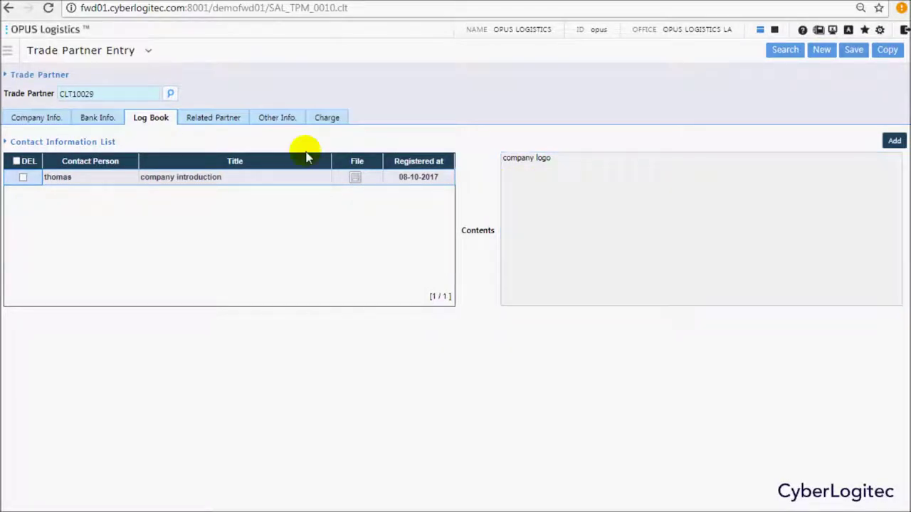
Step: Add a related partner to the trade partner, choosing ITO YOKADO CO., LTD. from a search limited to the Trucker type
left_click(226, 122)
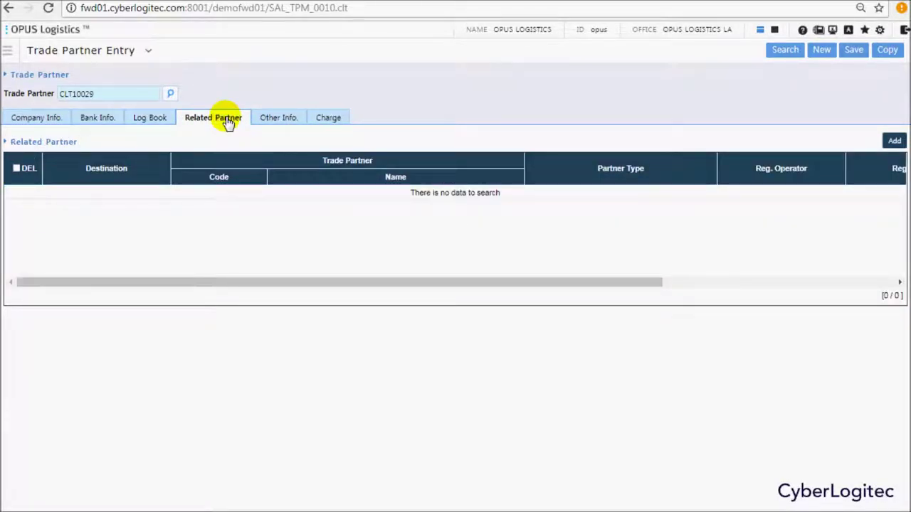
left_click(892, 142)
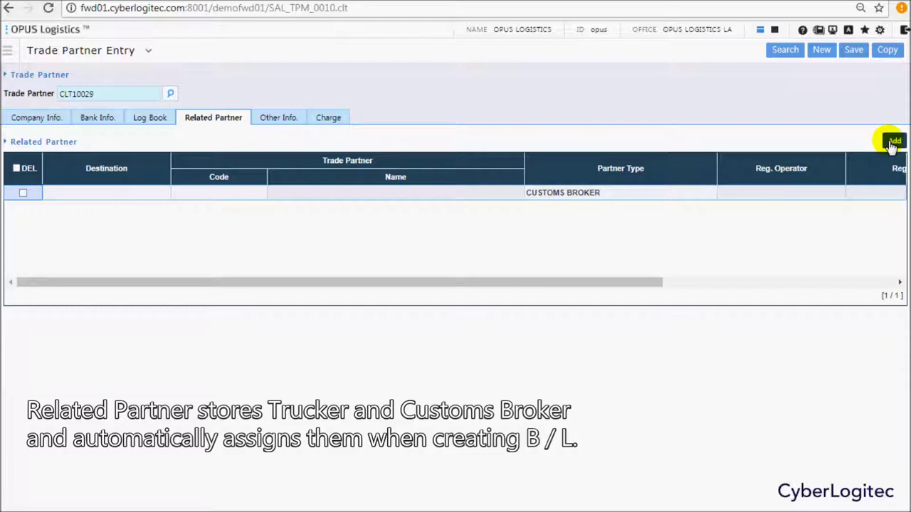
left_click(247, 192)
left_click(260, 194)
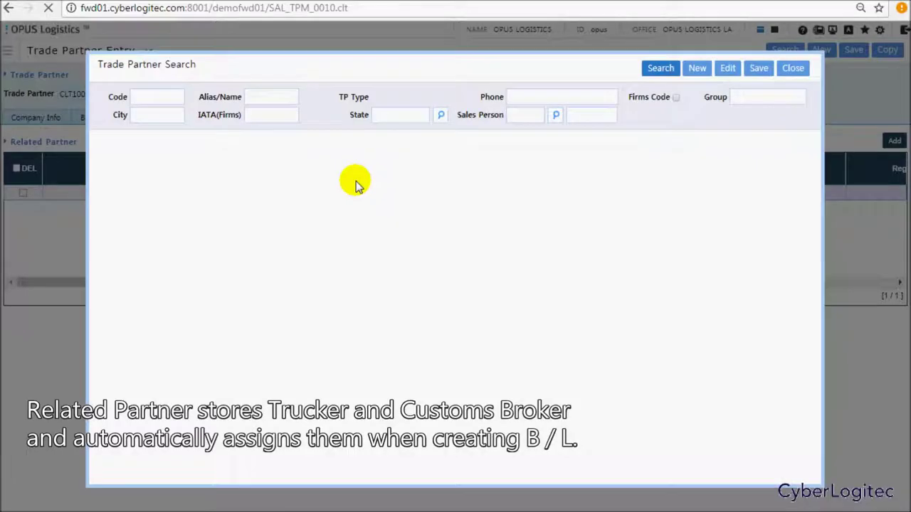
left_click(422, 115)
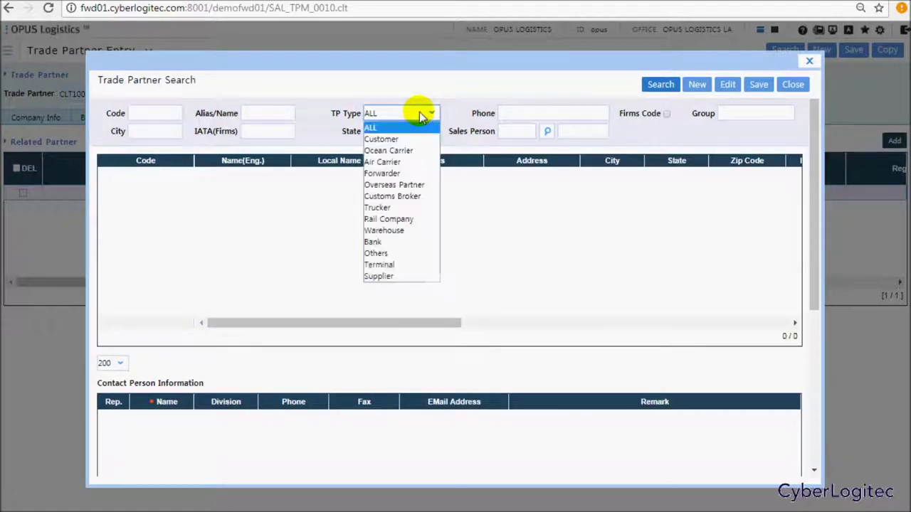
left_click(399, 207)
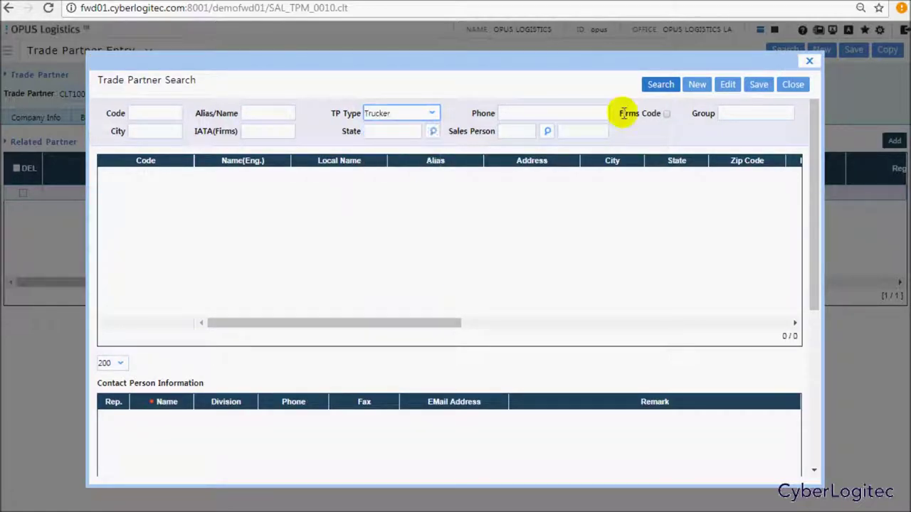
left_click(660, 85)
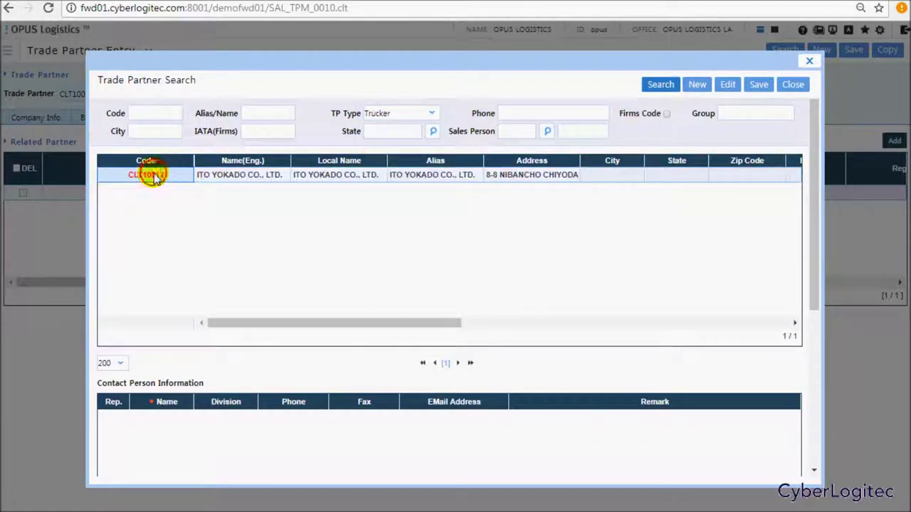
double_click(153, 176)
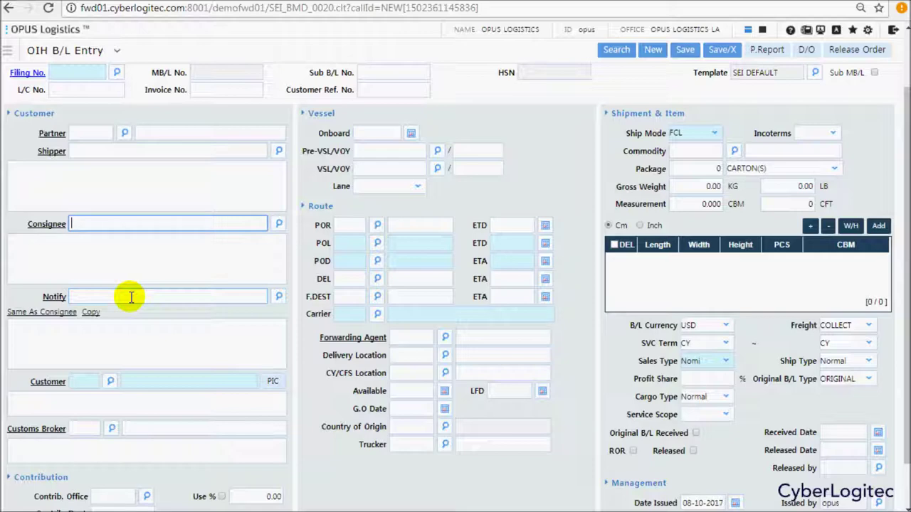
Step: Fill in the newly registered trade partner as the consignee in OIH B/L Entry
type("EW")
key("Down")
key("Down")
key("Return")
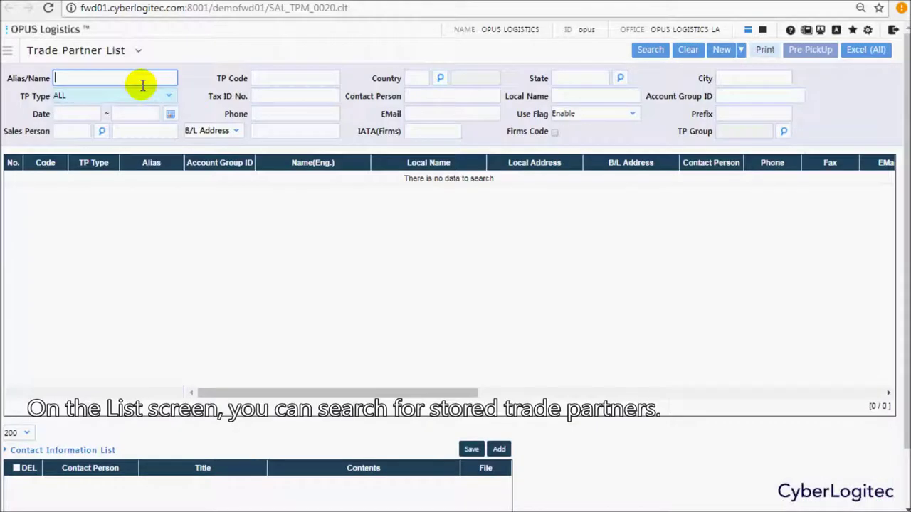
Step: Search the Trade Partner List for the alias NEW TP and open the matching trade partner's record
type("NEW TP")
key("Return")
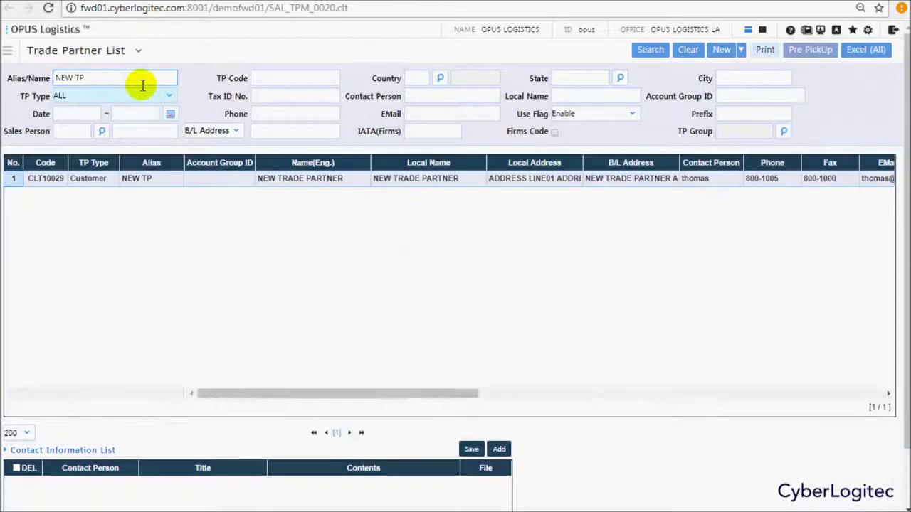
left_click(140, 182)
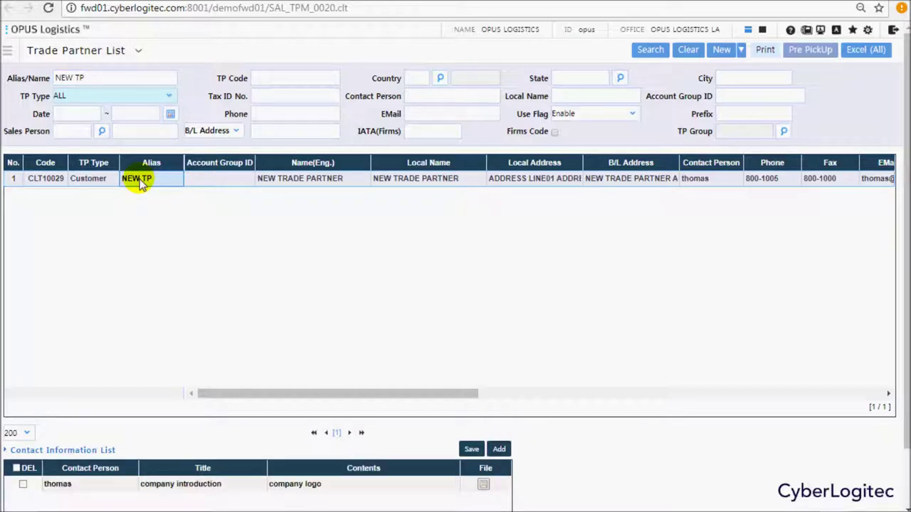
double_click(141, 183)
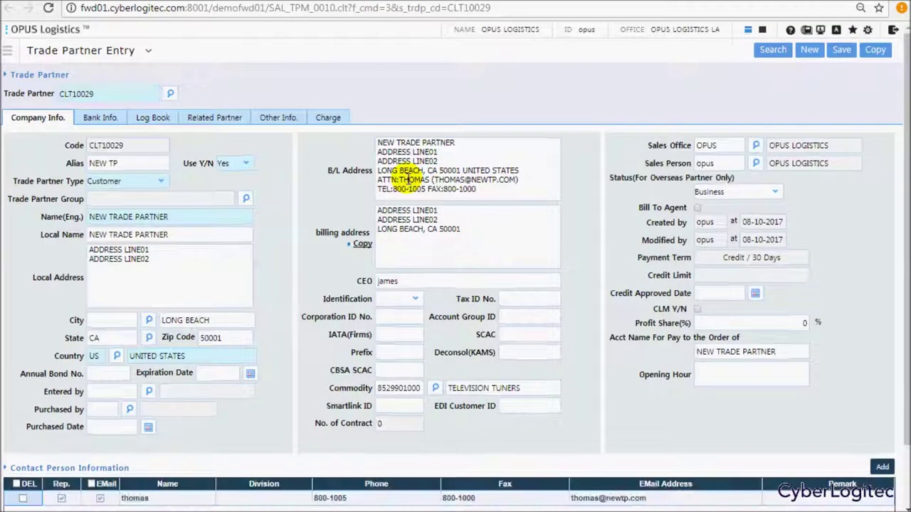
Step: Look up the alias NEW TP in Trade Partner Search and examine its contact person, related partner and log book information
left_click(170, 92)
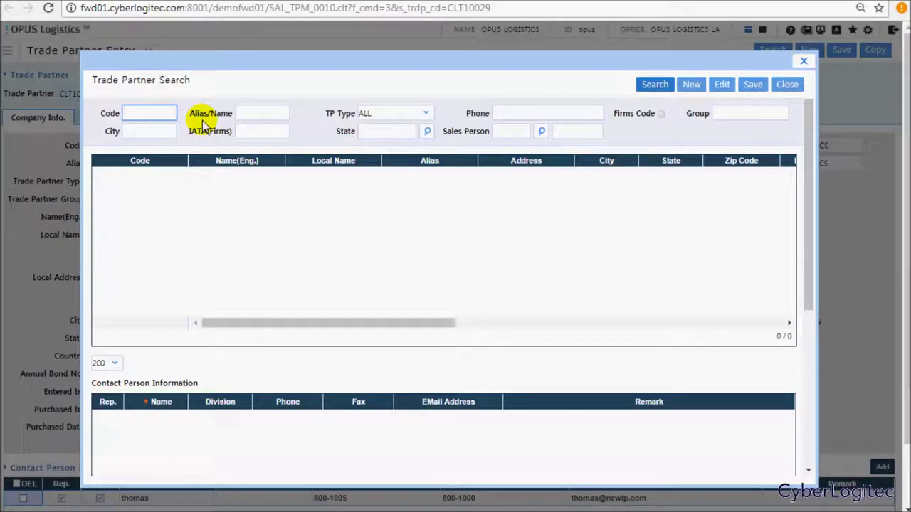
key("Tab")
type("NEW")
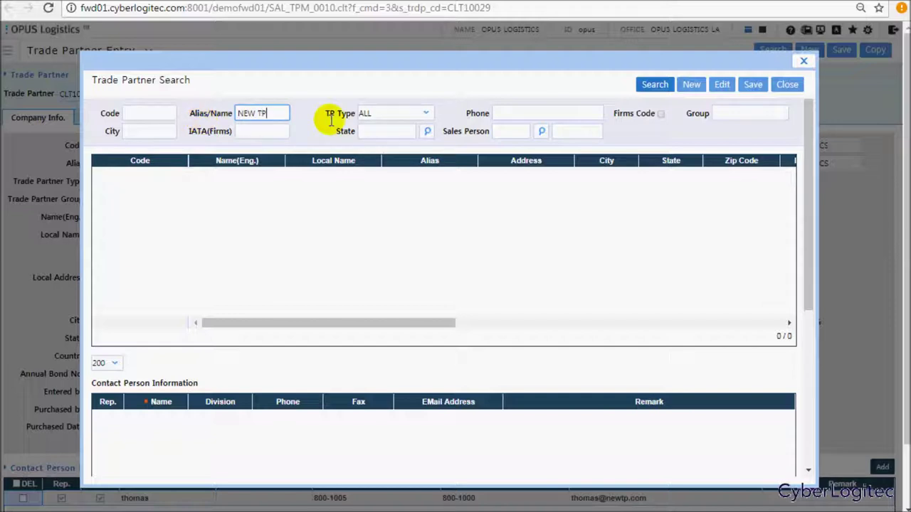
left_click(655, 86)
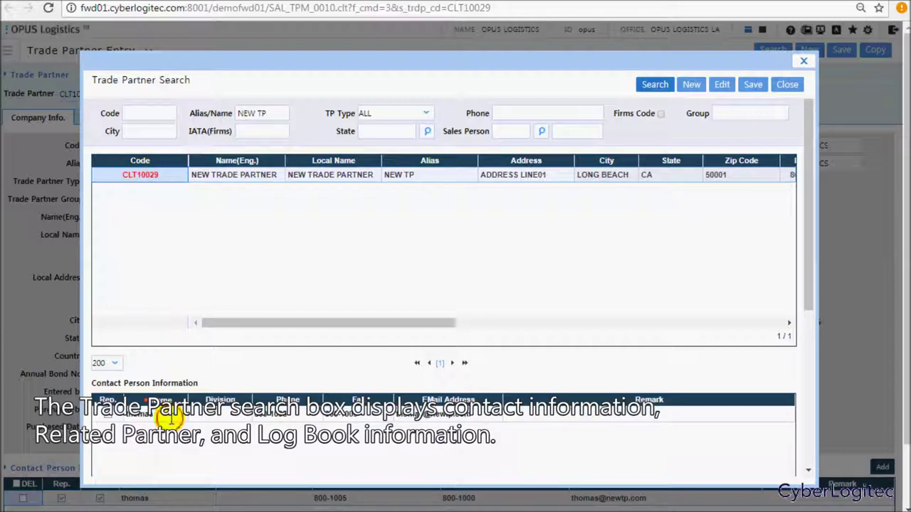
left_click_drag(808, 284, 811, 419)
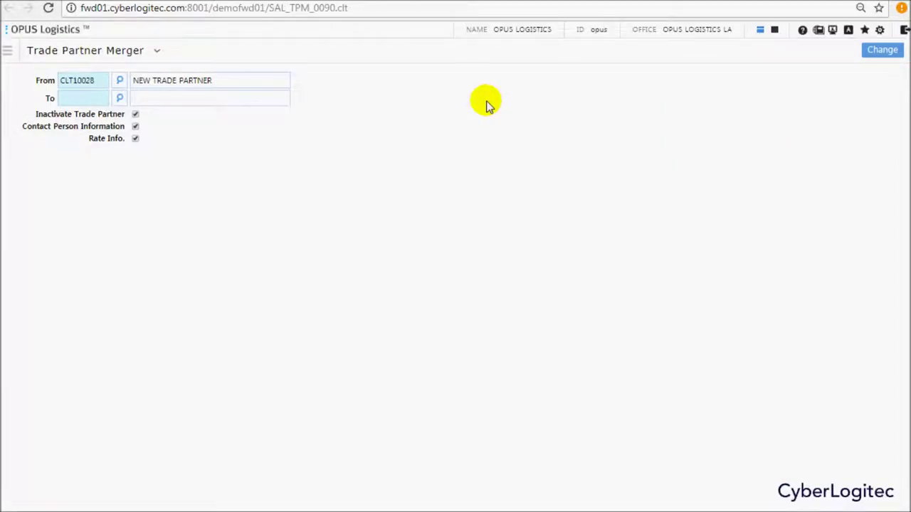
Step: Enter the newly registered trade partner's code as the merge target and merge the other NEW TRADE PARTNER record into it
double_click(102, 81)
key("ctrl+c")
left_click(83, 99)
key("ctrl+v")
key("Tab")
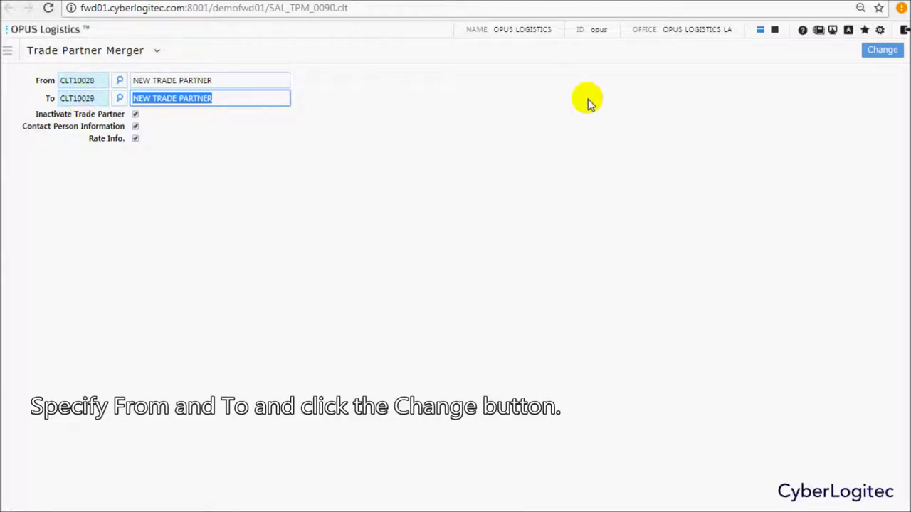
left_click(872, 57)
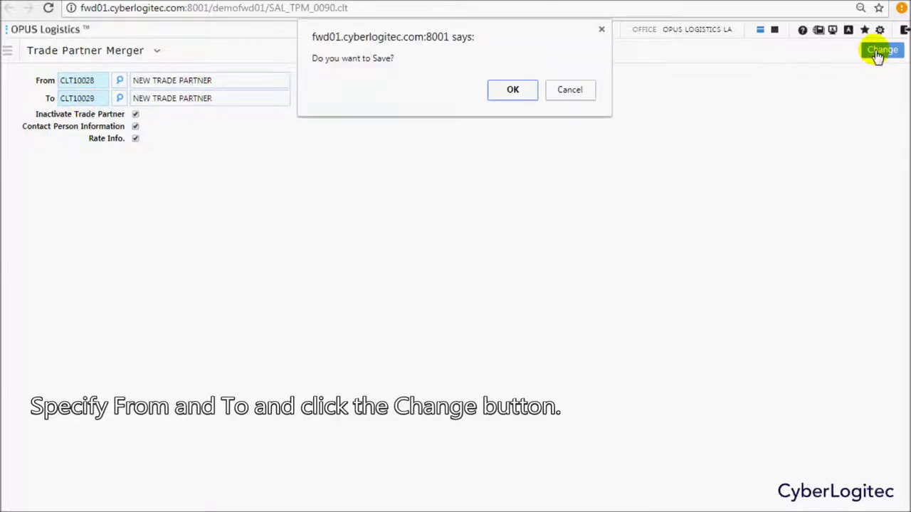
left_click(518, 91)
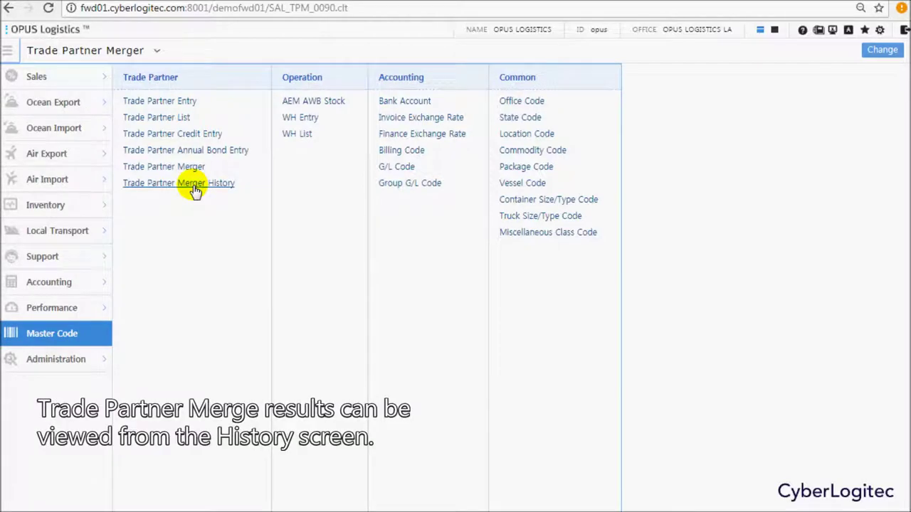
Step: Open the Trade Partner Merger History and check the source and target partners of the recorded merge
left_click(194, 186)
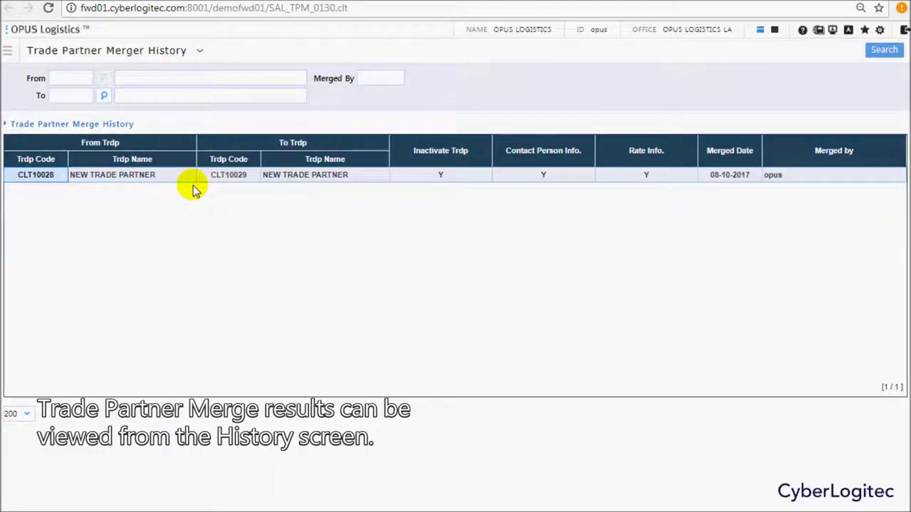
left_click(125, 180)
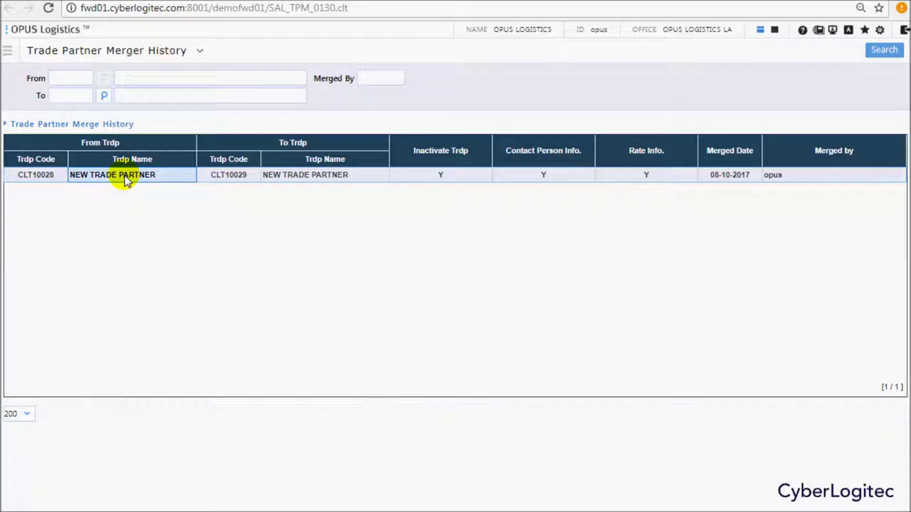
left_click(230, 177)
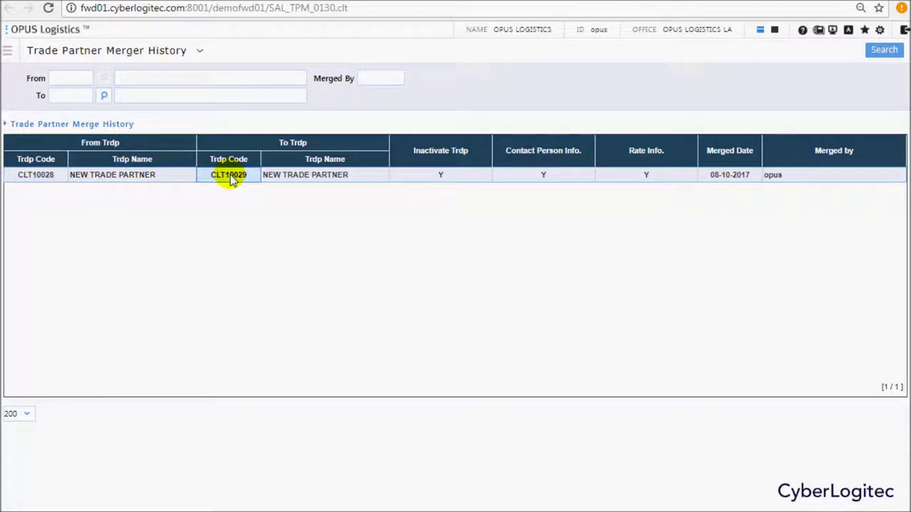